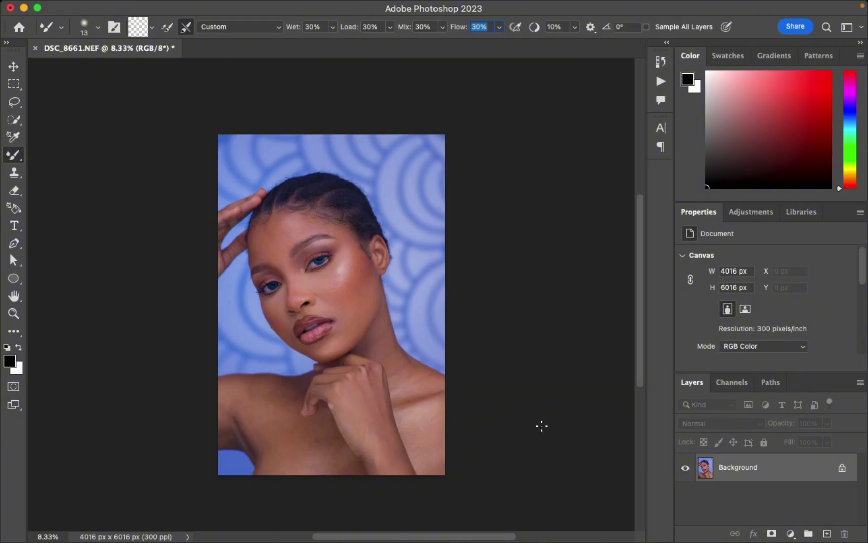
# Start recording a new action named ty in the Default Actions set.
pyautogui.click(451, 8)
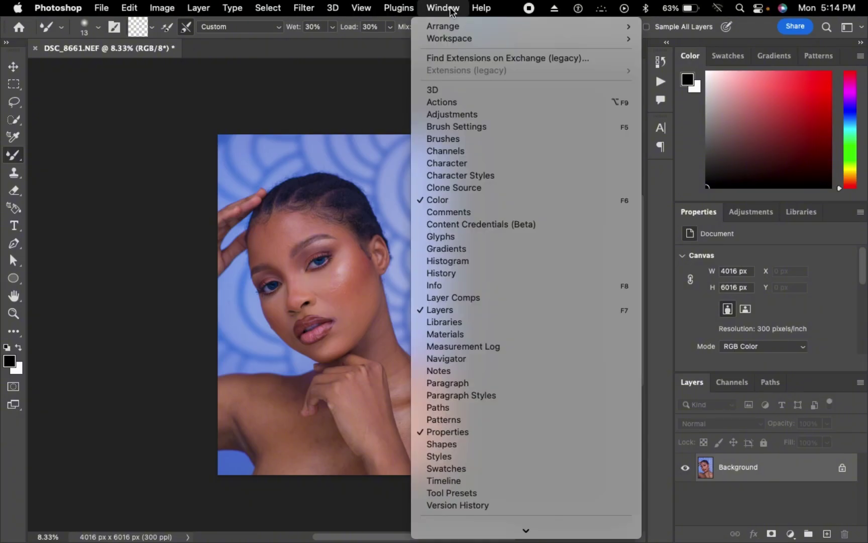
pyautogui.click(452, 102)
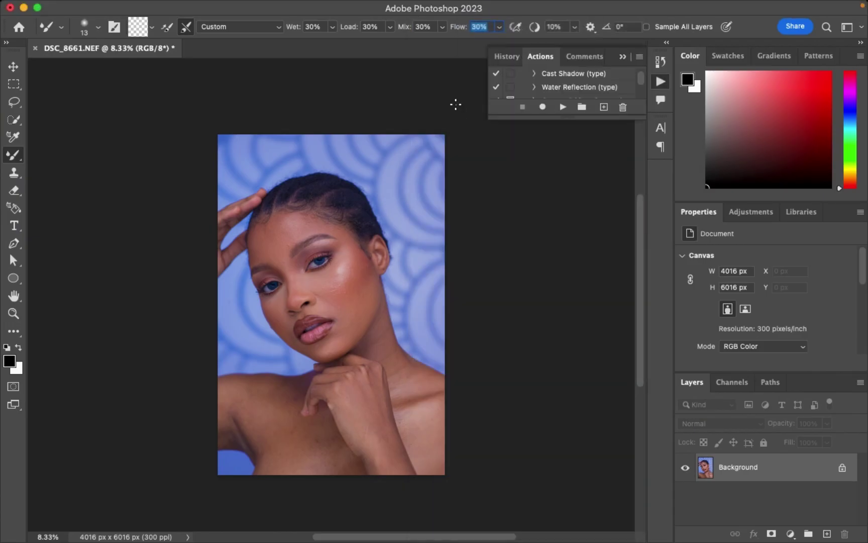
pyautogui.click(606, 107)
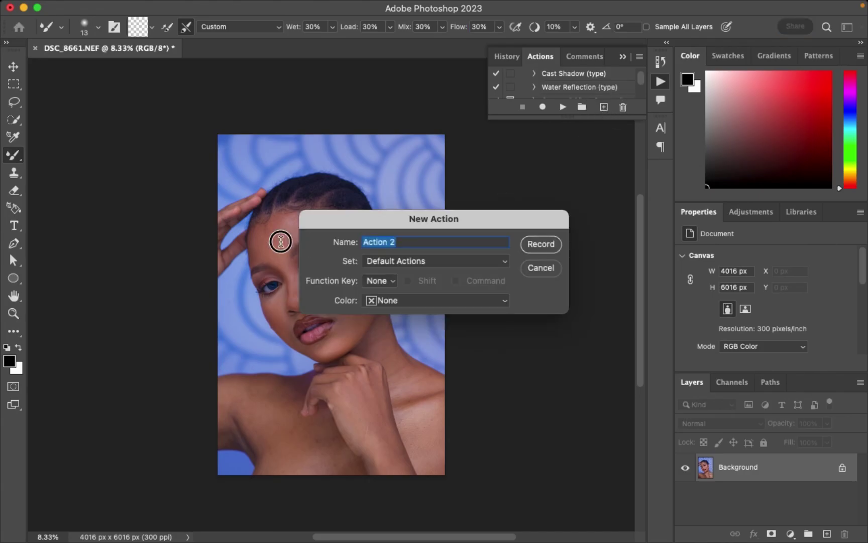
pyautogui.write('ty')
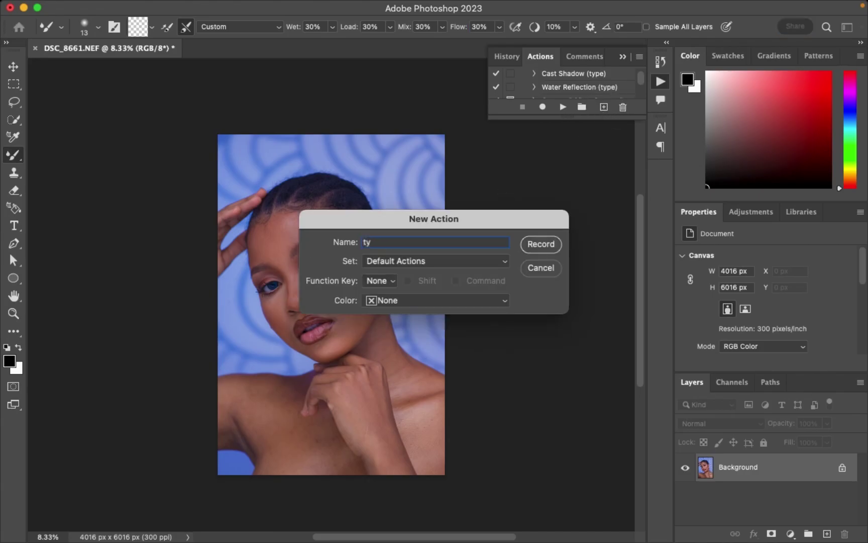
pyautogui.click(540, 245)
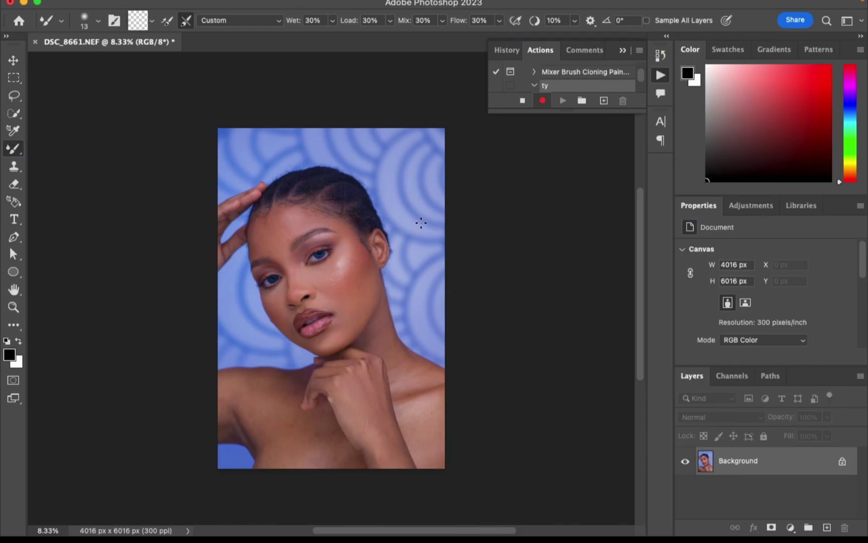
# Duplicate the Background layer, duplicate that copy again, and rename the topmost layer Texture.
pyautogui.press('super+j')
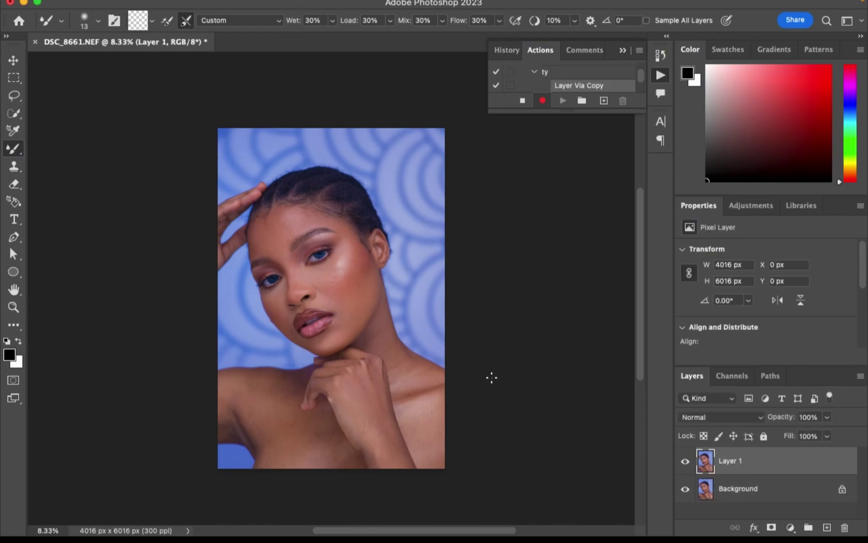
pyautogui.moveTo(755, 460); pyautogui.dragTo(833, 527)
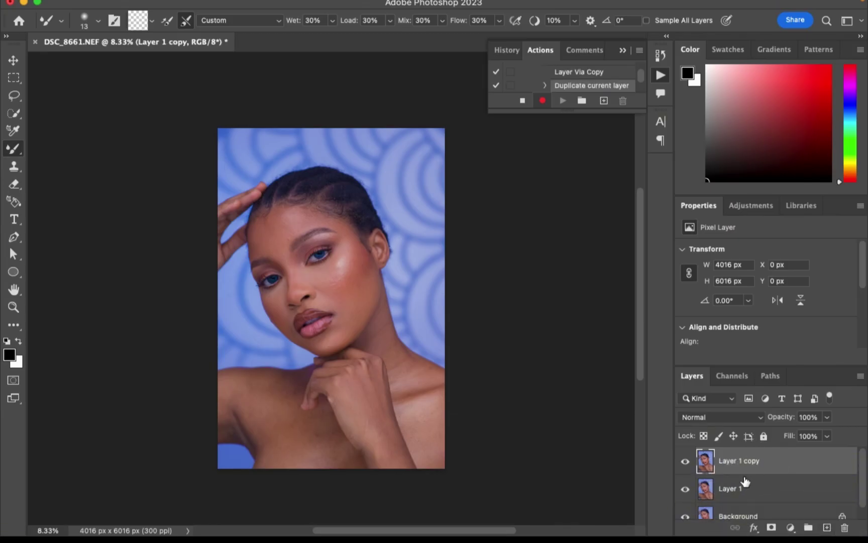
pyautogui.doubleClick(755, 460)
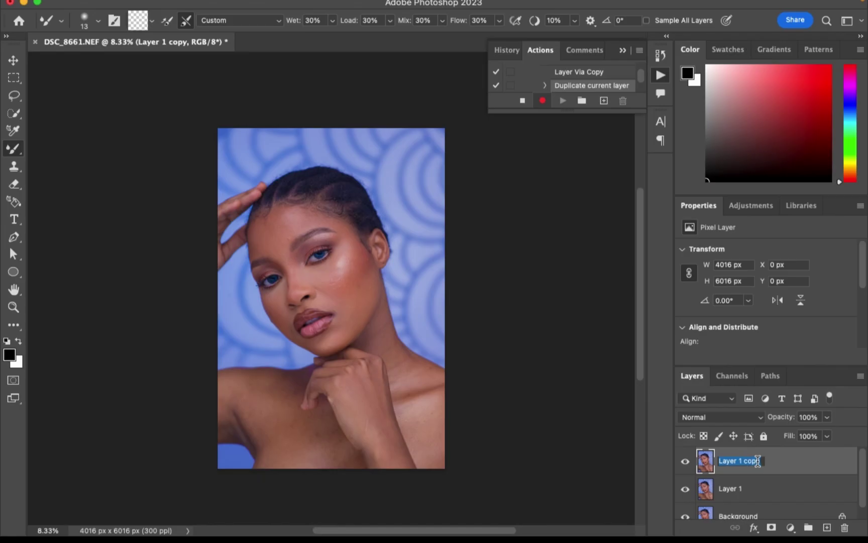
pyautogui.write('Texture')
pyautogui.press('Return')
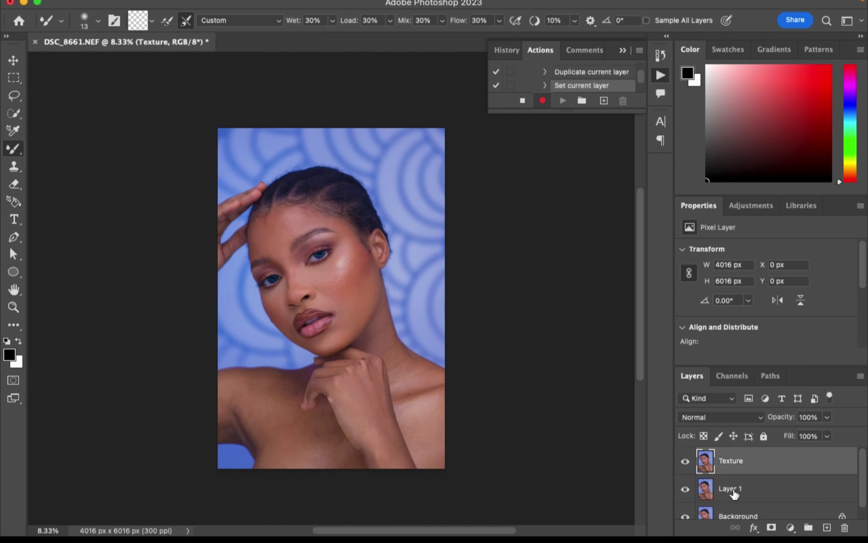
# Rename Layer 1, the copy between Texture and Background, as Color.
pyautogui.doubleClick(733, 490)
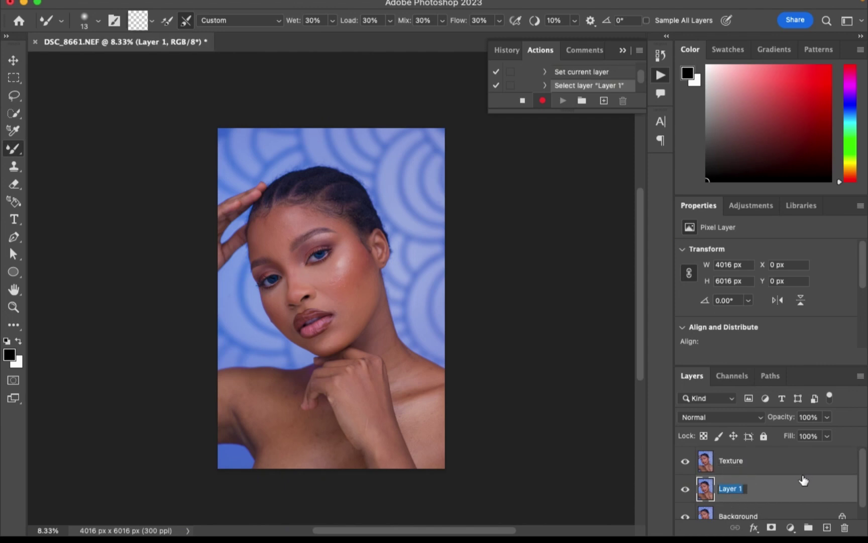
pyautogui.write('Color')
pyautogui.press('Return')
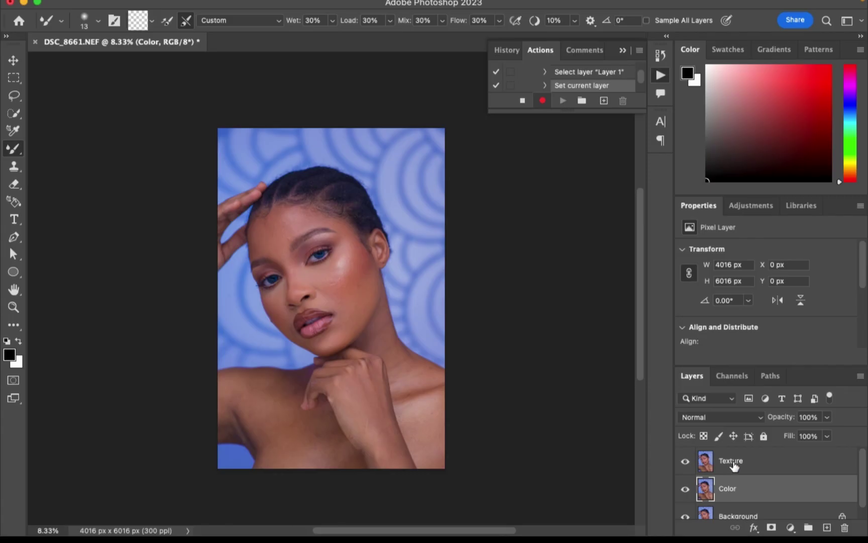
# Hide the Texture layer and make the Color layer active.
pyautogui.click(734, 467)
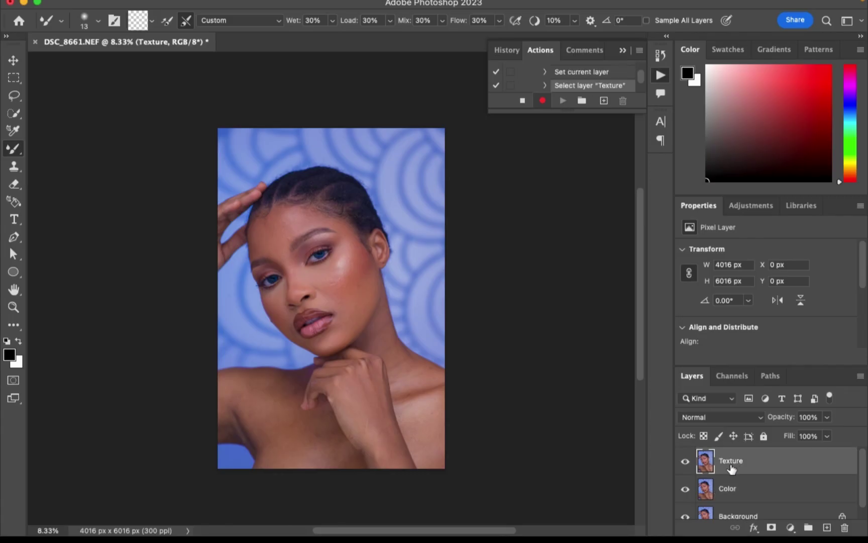
pyautogui.click(685, 461)
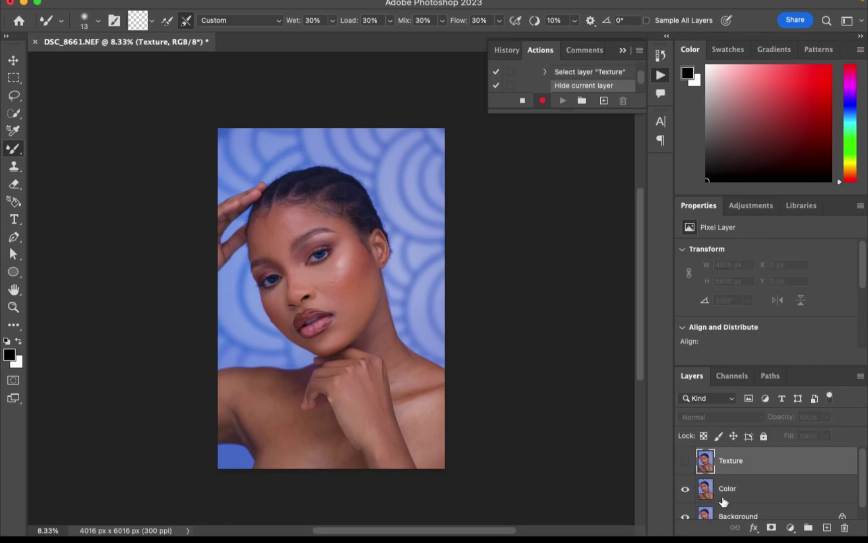
pyautogui.click(748, 489)
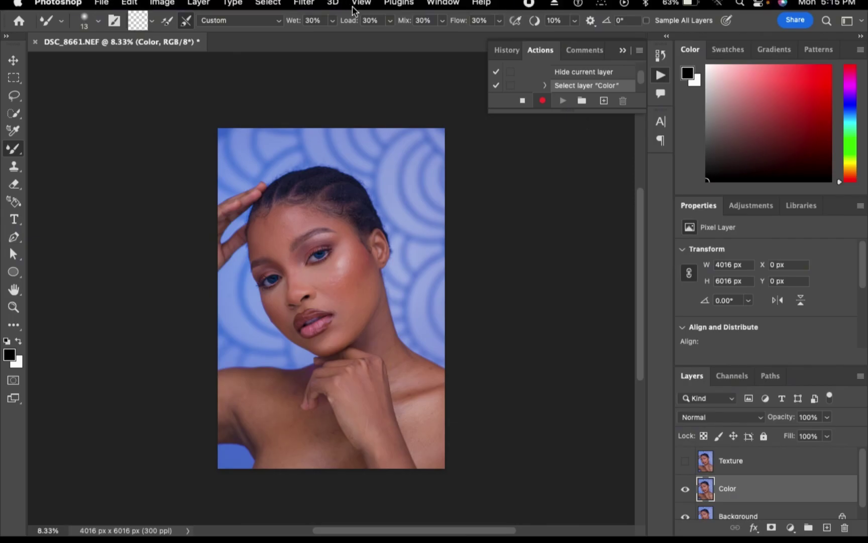
# Start a Gaussian Blur on the Color layer with the radius lowered to 0.1 pixels.
pyautogui.click(304, 4)
pyautogui.moveTo(313, 177)
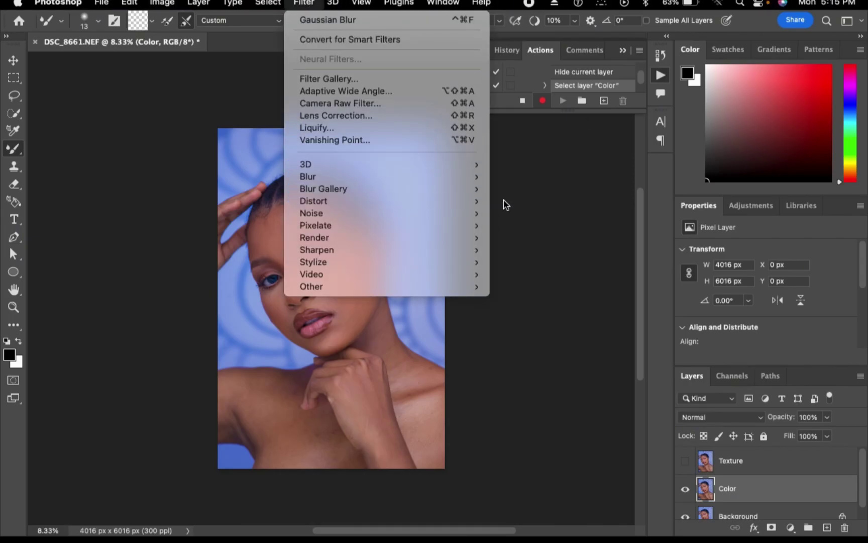
pyautogui.moveTo(378, 192)
pyautogui.click(508, 225)
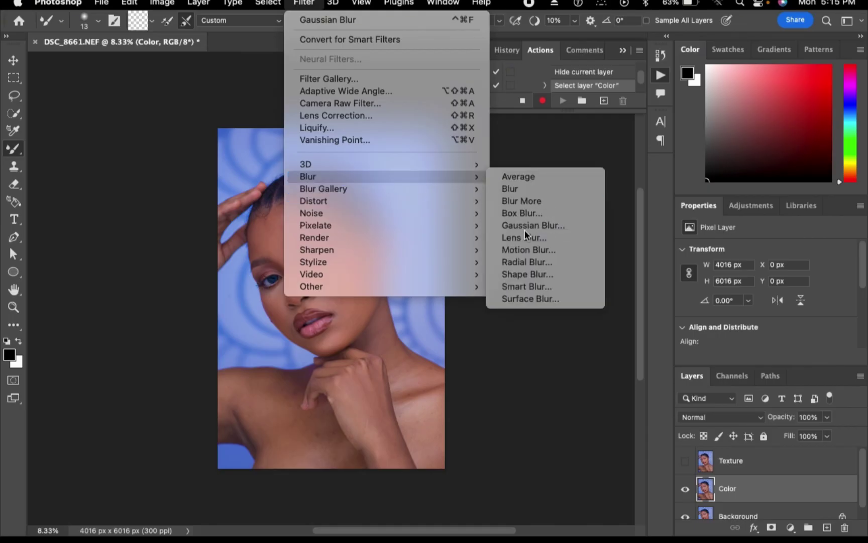
pyautogui.moveTo(53, 210); pyautogui.dragTo(12, 210)
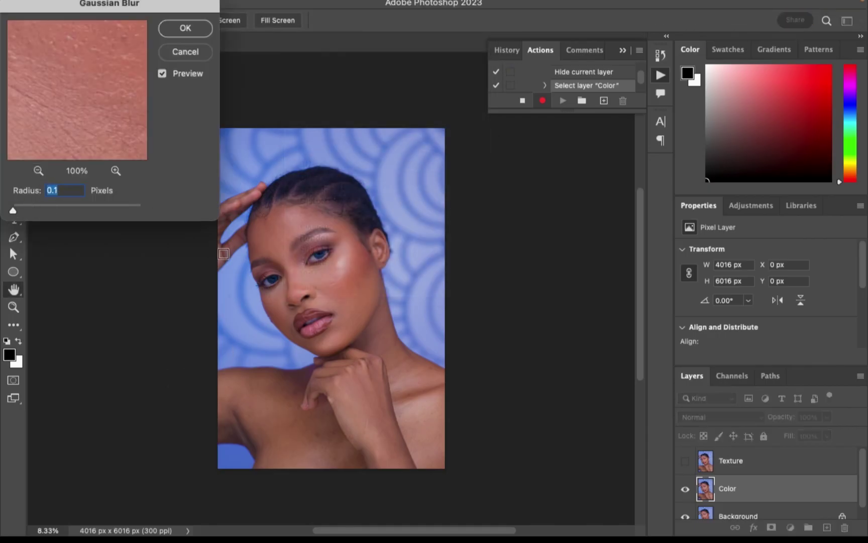
# Raise the Gaussian Blur radius while previewing the skin, apply it, and enable the dialog toggle for the recorded blur step.
pyautogui.moveTo(53, 77); pyautogui.dragTo(88, 130)
pyautogui.click(37, 171)
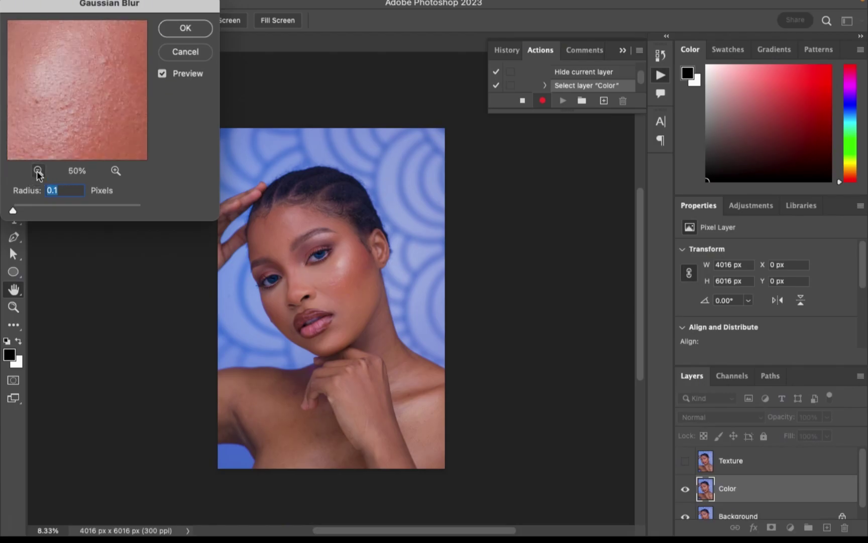
pyautogui.click(38, 171)
pyautogui.click(38, 170)
pyautogui.moveTo(73, 110); pyautogui.dragTo(83, 77)
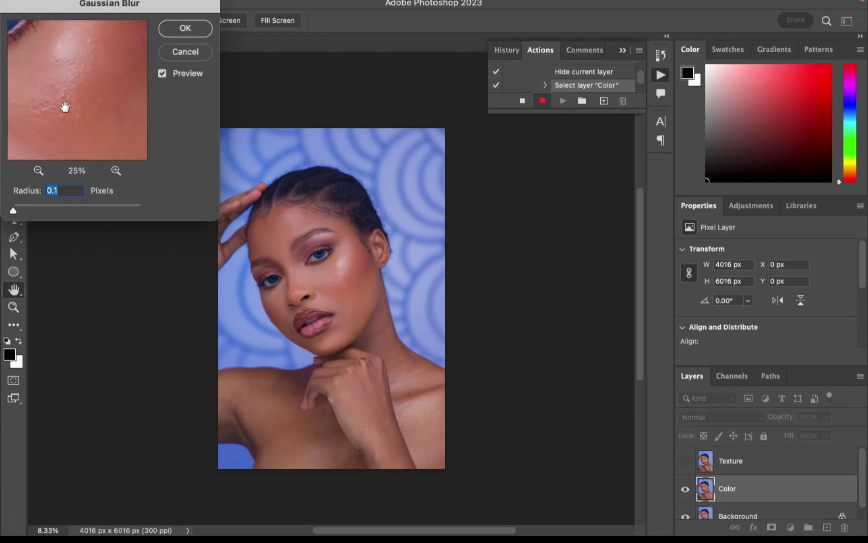
pyautogui.click(115, 172)
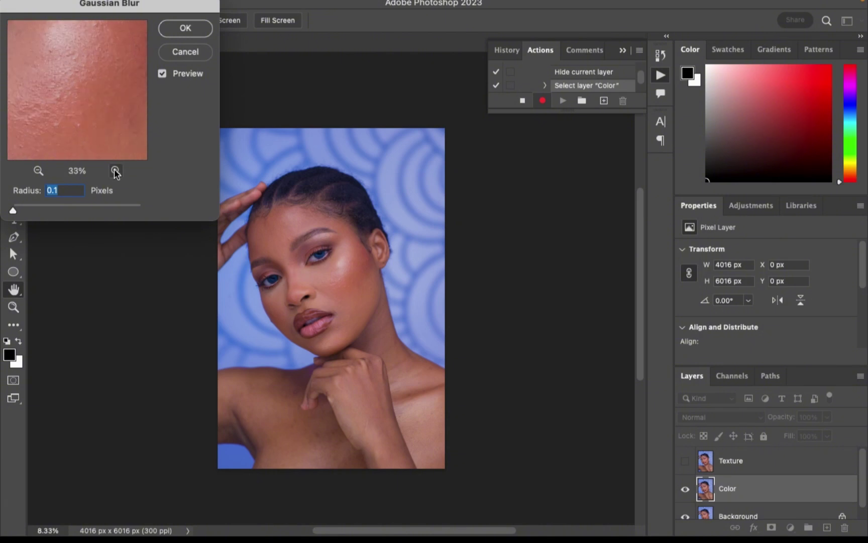
pyautogui.click(115, 171)
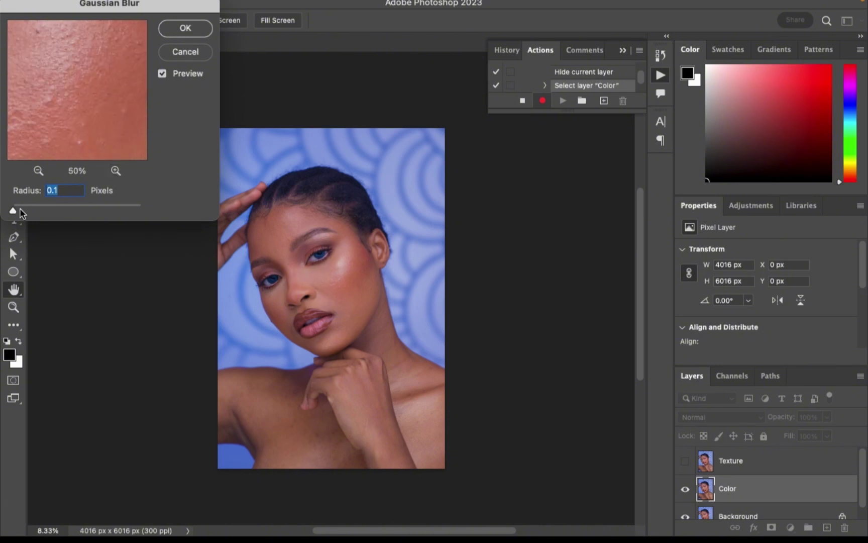
pyautogui.moveTo(21, 210); pyautogui.dragTo(54, 214)
pyautogui.click(55, 210)
pyautogui.click(57, 210)
pyautogui.click(194, 31)
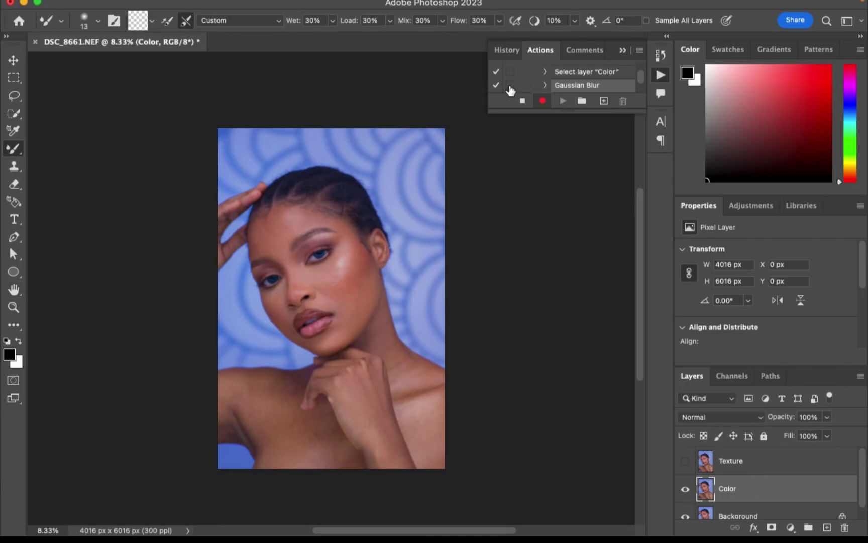
pyautogui.click(510, 86)
# Make the Texture layer active and visible, and open Apply Image for it.
pyautogui.click(739, 467)
pyautogui.click(686, 461)
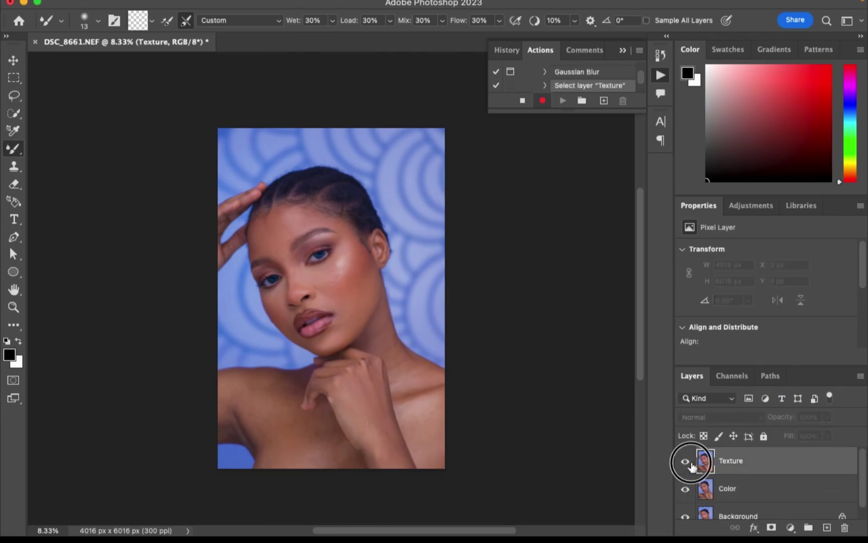
pyautogui.moveTo(124, 3)
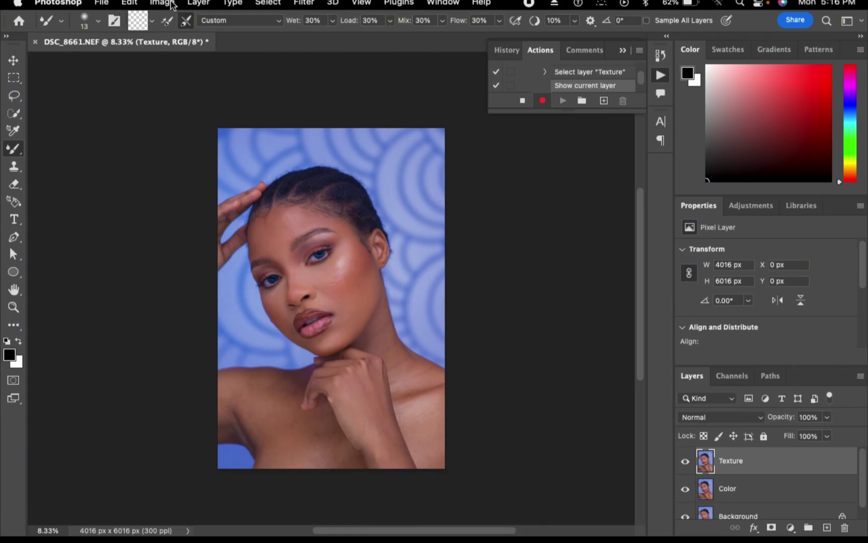
pyautogui.click(160, 3)
pyautogui.click(196, 194)
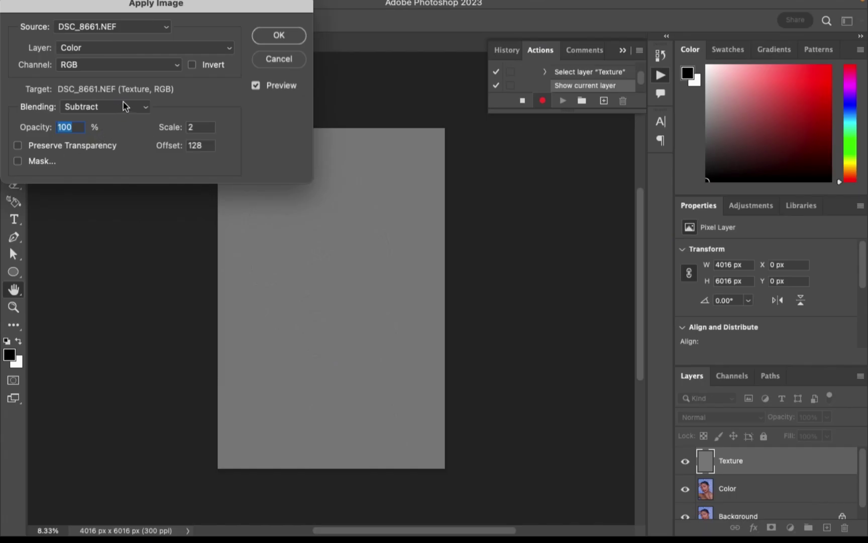
# Choose Color as the Apply Image source layer and keep Subtract as the blending mode.
pyautogui.click(124, 107)
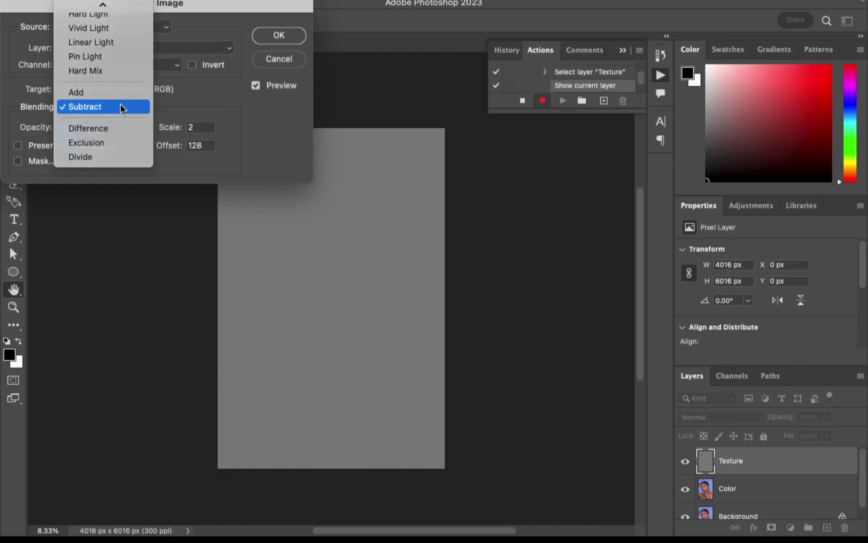
pyautogui.click(122, 107)
pyautogui.click(128, 48)
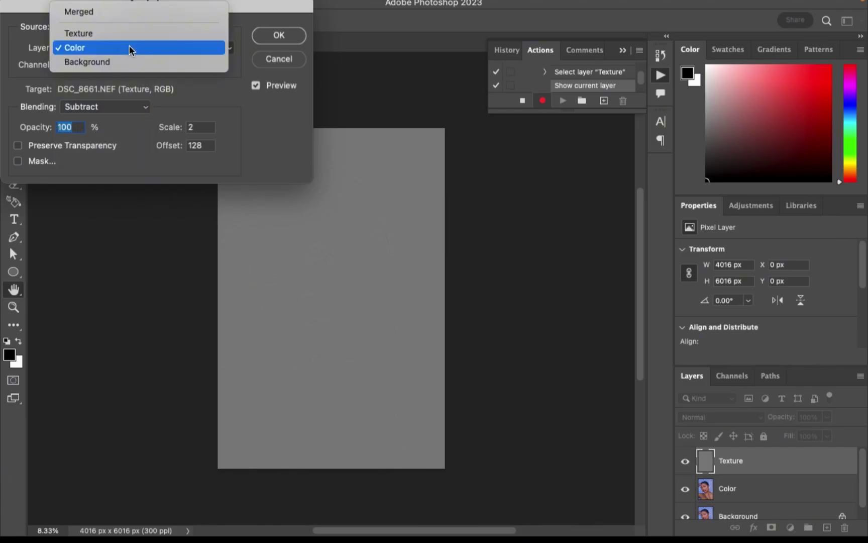
pyautogui.click(127, 35)
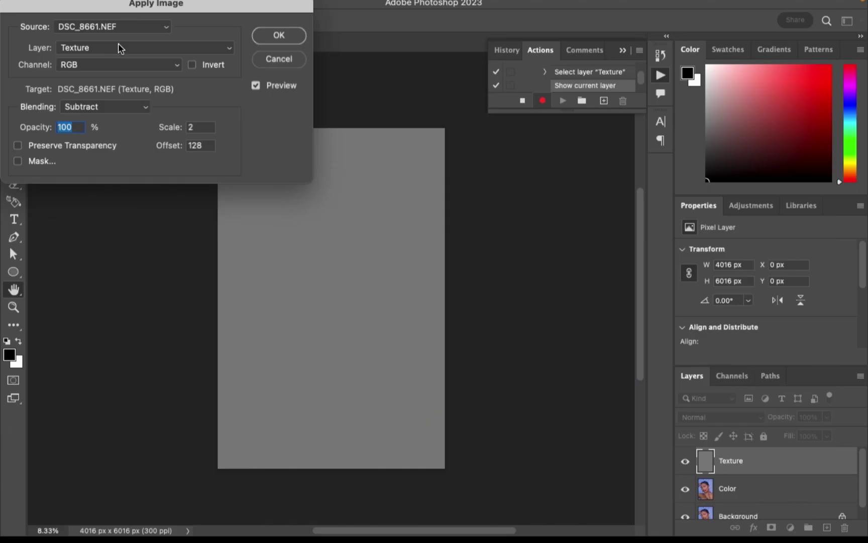
pyautogui.click(118, 46)
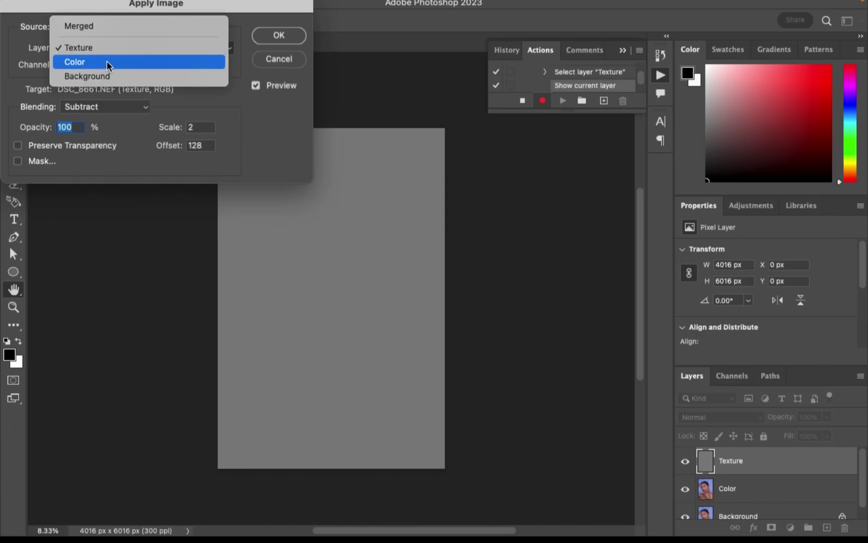
pyautogui.click(107, 63)
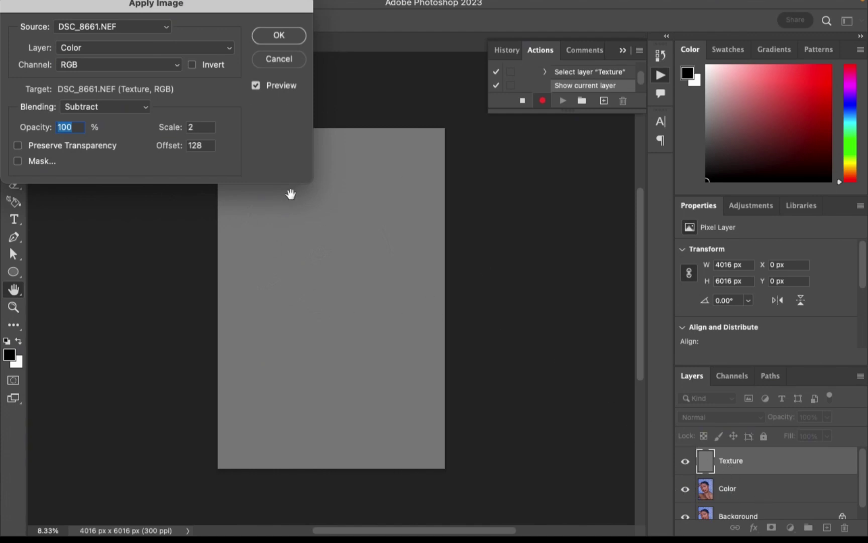
pyautogui.click(97, 109)
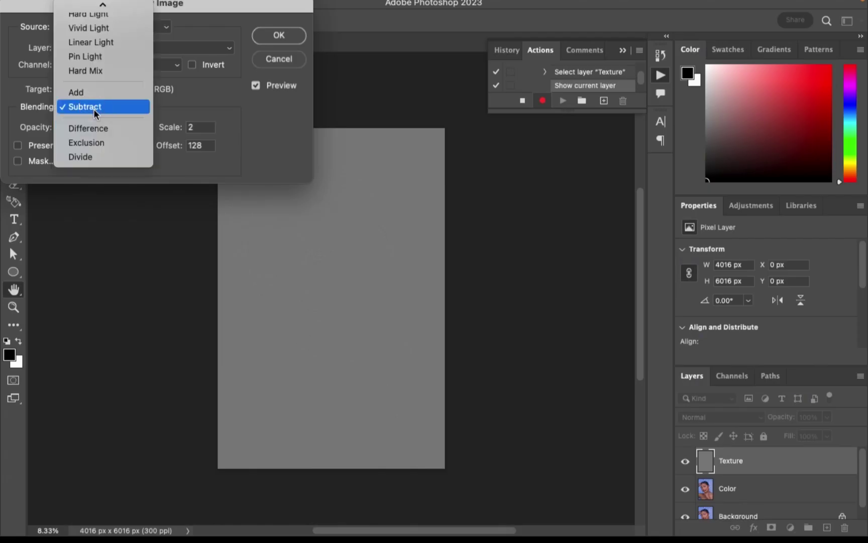
pyautogui.click(89, 107)
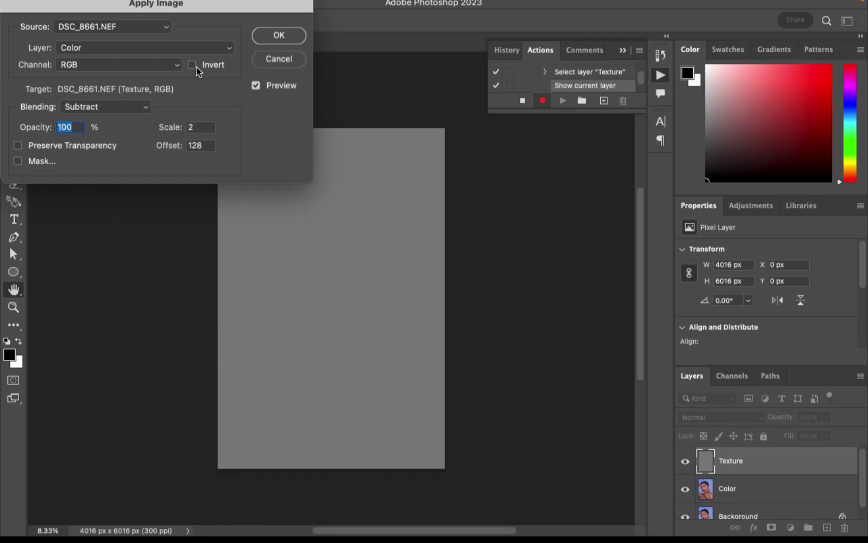
# Switch the Apply Image blending to Add with scale 2 and offset 0, and invert the source.
pyautogui.click(94, 108)
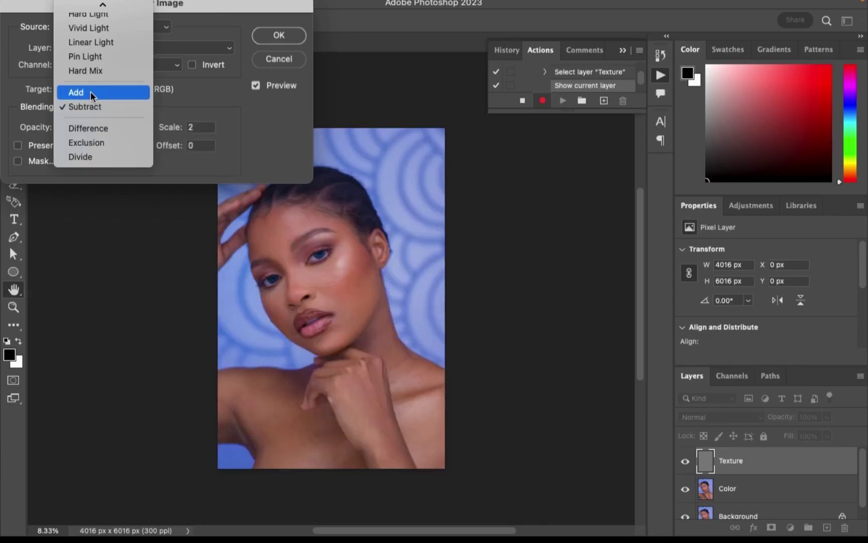
pyautogui.click(90, 91)
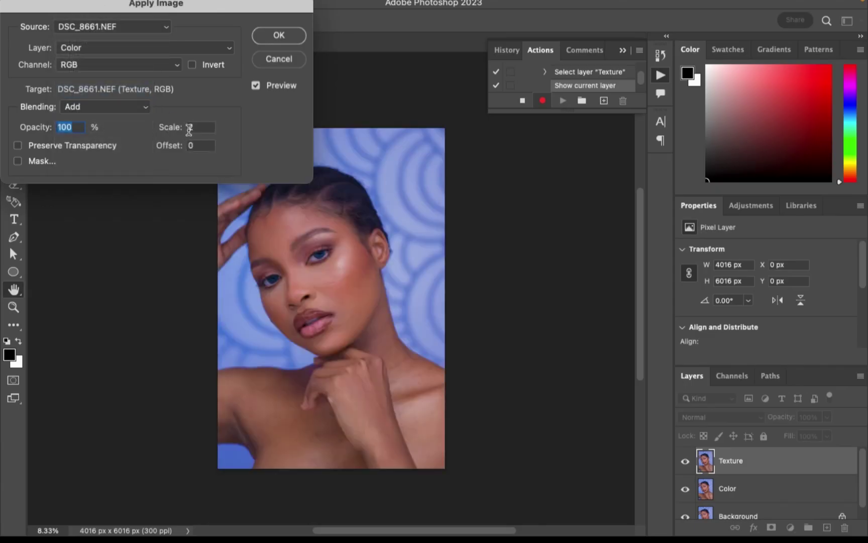
pyautogui.click(192, 65)
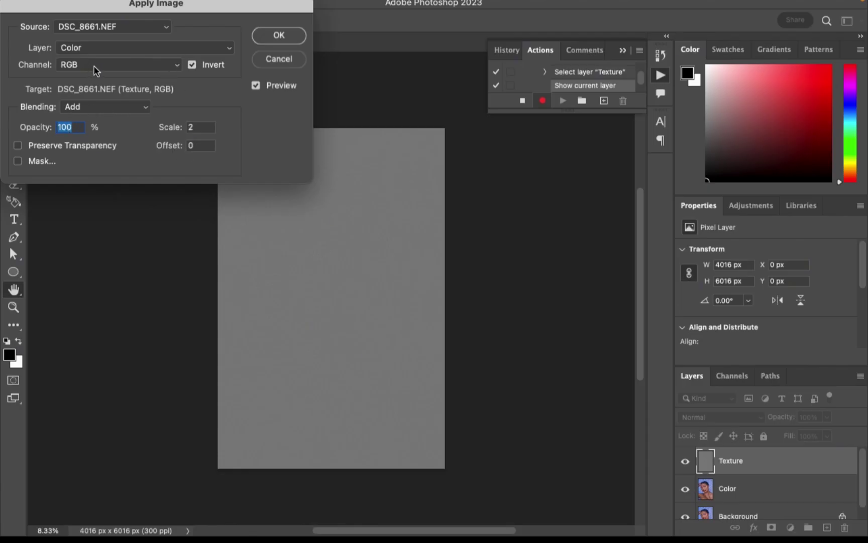
# Apply the Color layer to Texture using Subtract, scale 2, offset 128 and no inversion, and set Texture's blend mode to Linear Light.
pyautogui.click(100, 106)
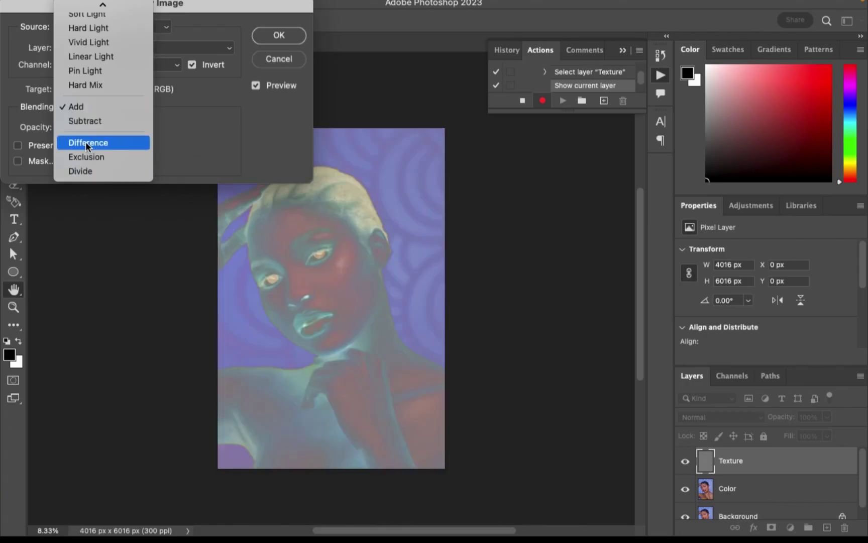
pyautogui.click(91, 122)
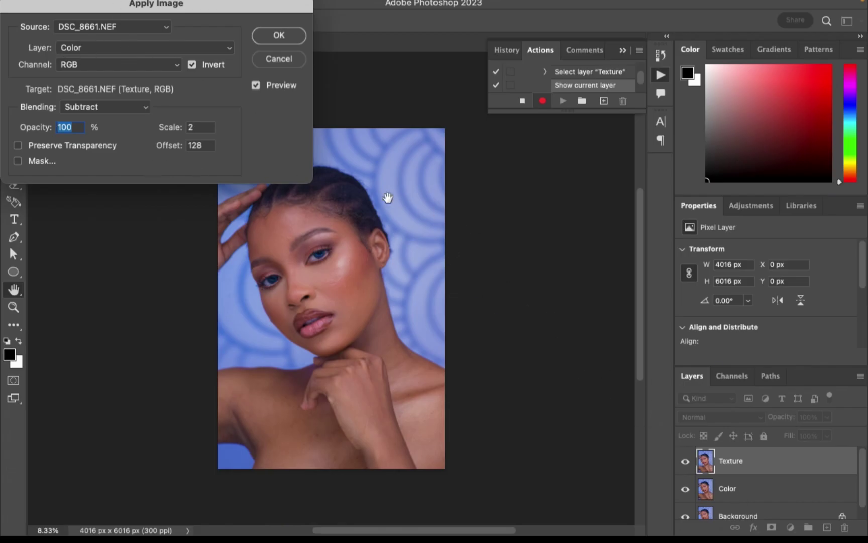
pyautogui.click(192, 65)
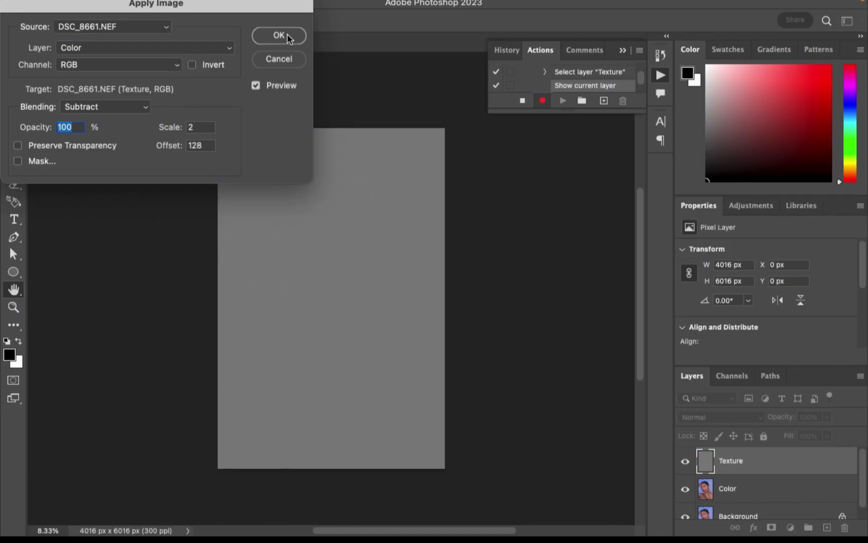
pyautogui.click(279, 36)
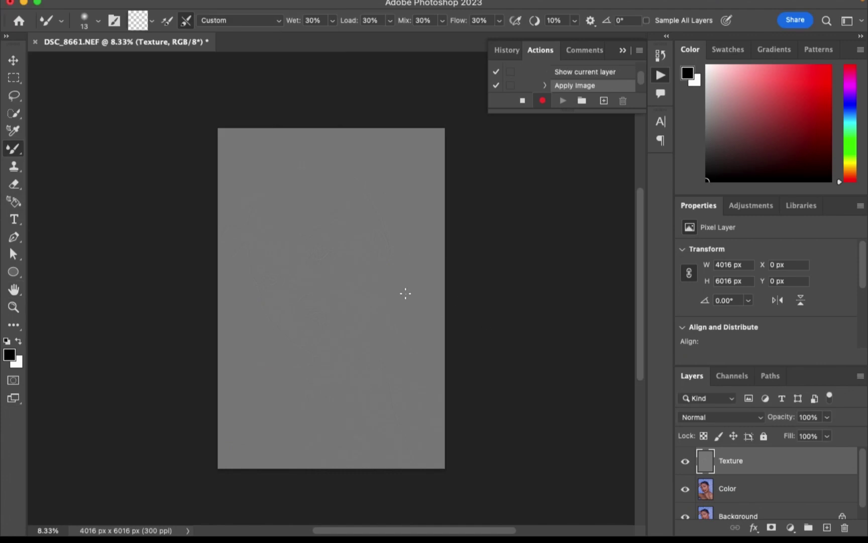
pyautogui.click(717, 417)
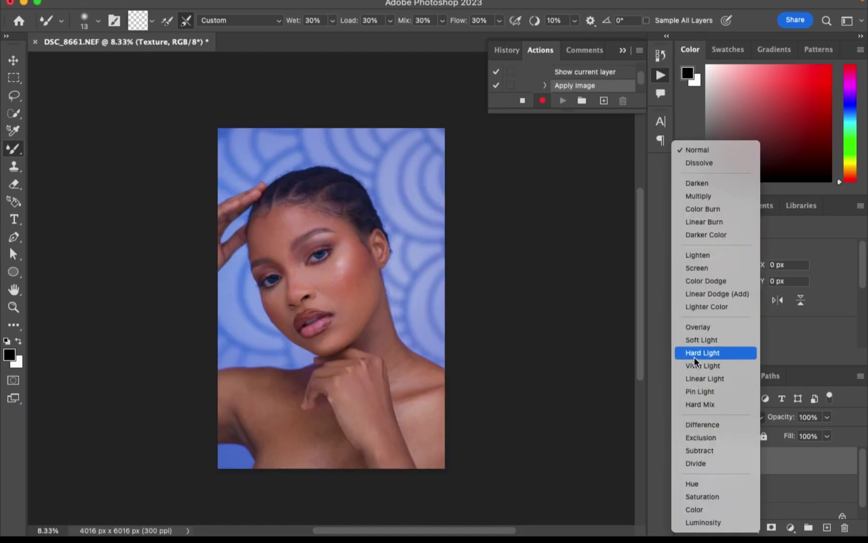
pyautogui.click(704, 379)
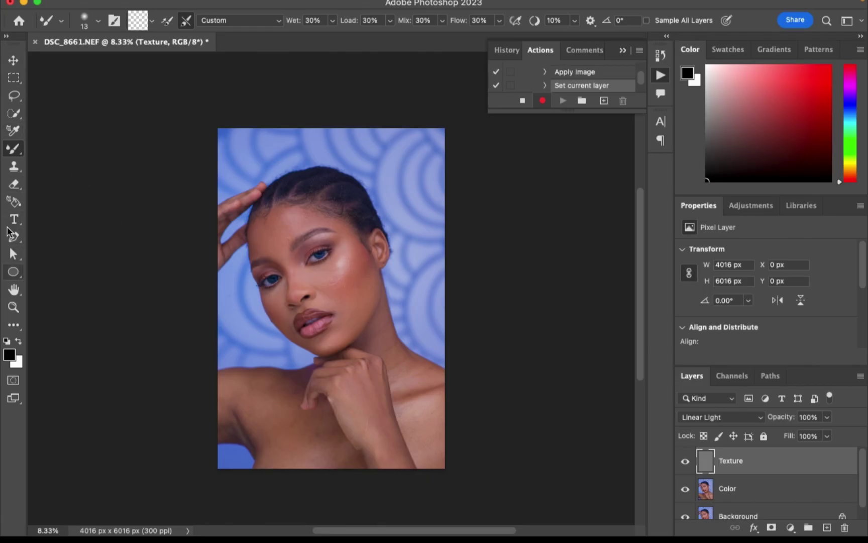
# Select the Mixer Brush Tool so that the choice is recorded in the action.
pyautogui.click(13, 150)
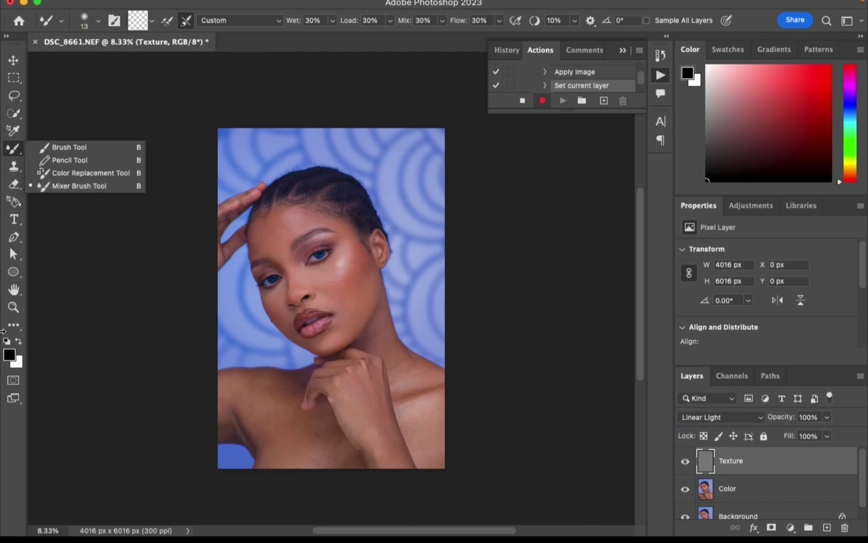
pyautogui.press('i')
pyautogui.click(14, 328)
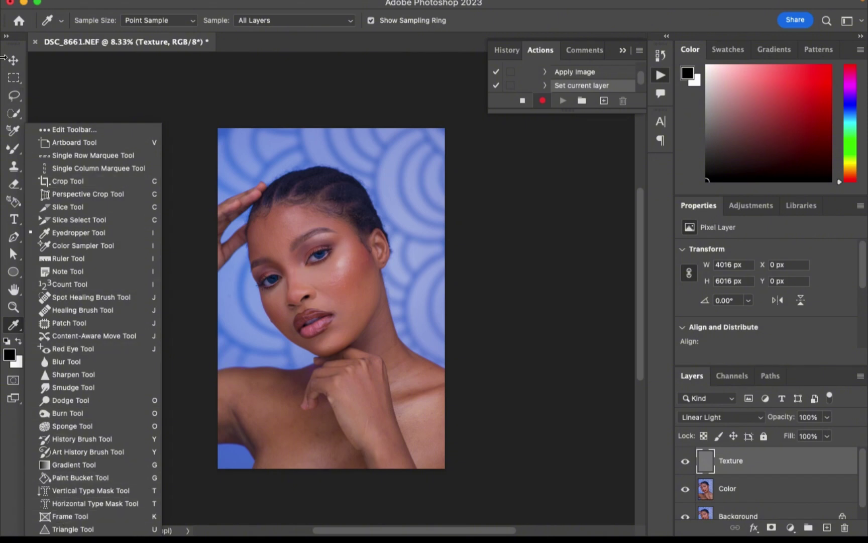
pyautogui.click(19, 150)
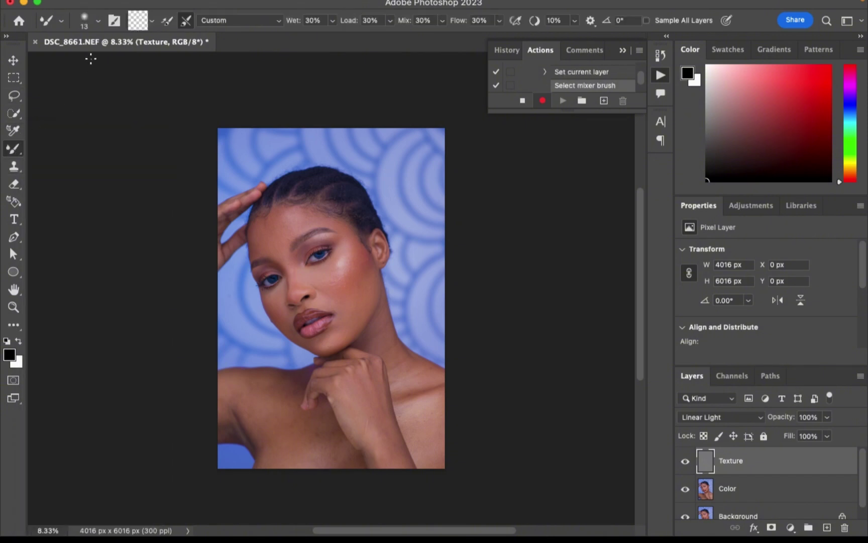
# Load the mixer brush with the foreground color, clean it again, and toggle its loading after each stroke on and off.
pyautogui.click(152, 21)
pyautogui.click(155, 32)
pyautogui.click(152, 21)
pyautogui.click(157, 48)
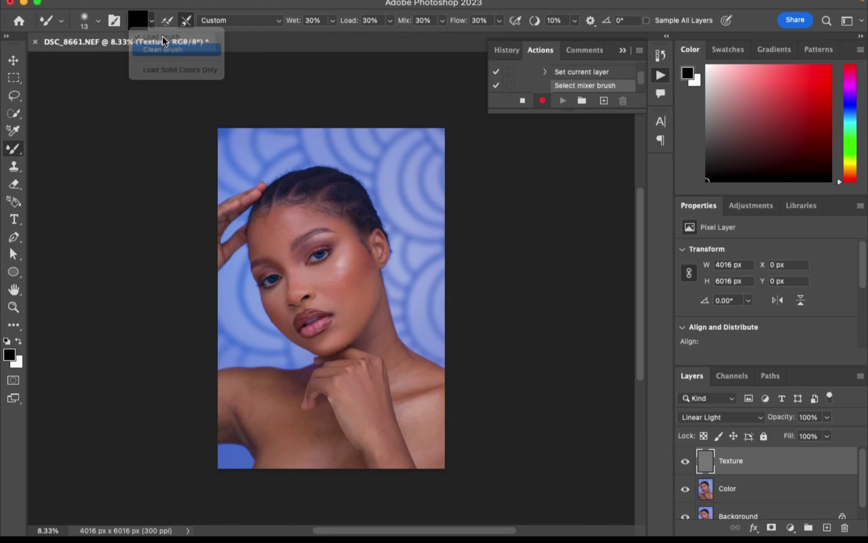
pyautogui.click(167, 25)
pyautogui.click(168, 23)
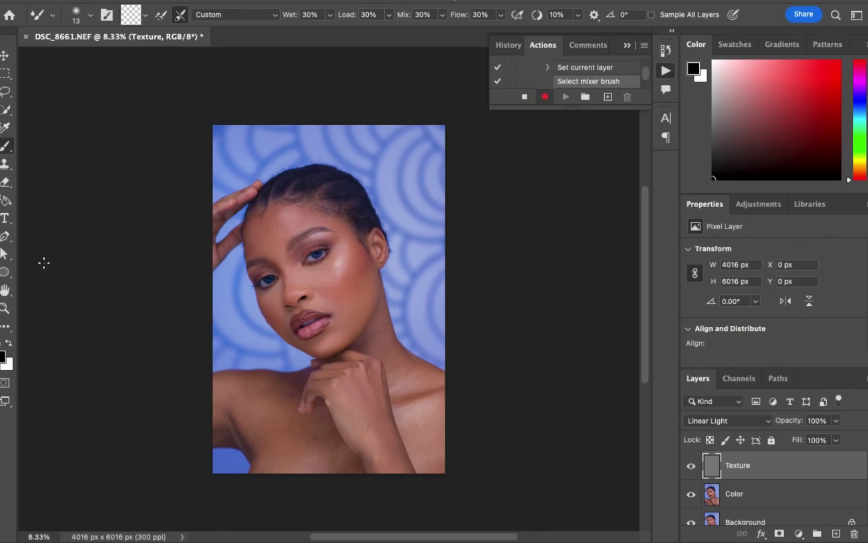
# Swap the foreground and background colors twice, ending with black in the foreground, and stop recording the action.
pyautogui.click(8, 342)
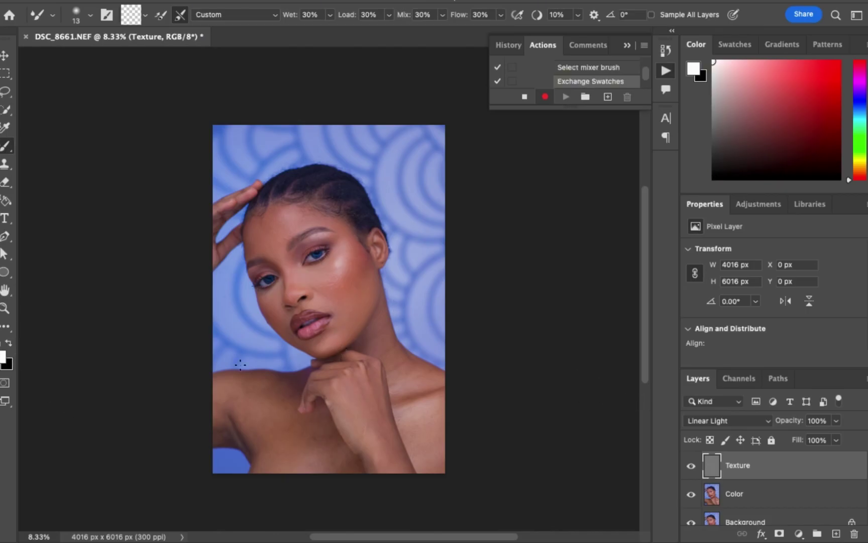
pyautogui.click(9, 343)
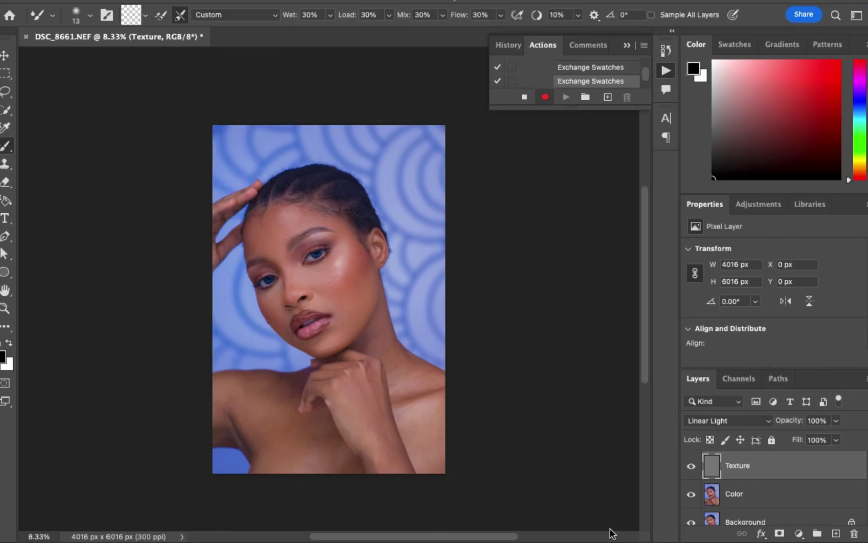
pyautogui.click(525, 97)
pyautogui.click(628, 45)
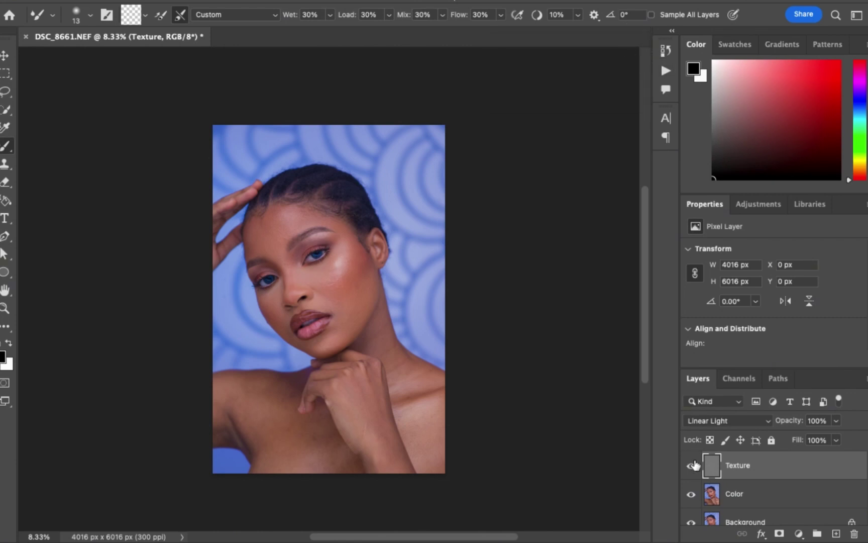
# Merge the Texture and Color layers into the Background layer.
pyautogui.keyDown('shift'); pyautogui.click(757, 500); pyautogui.keyUp('shift')
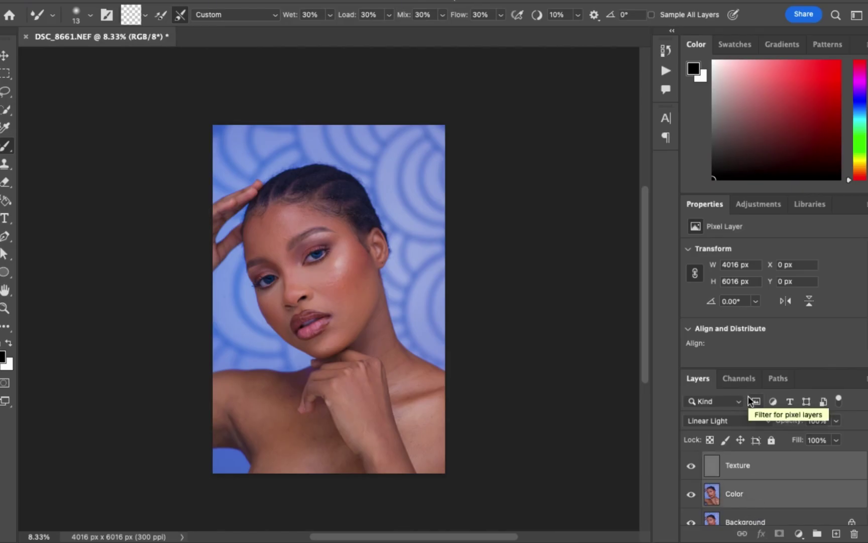
pyautogui.hotkey('ctrl', 'shift', 'e')
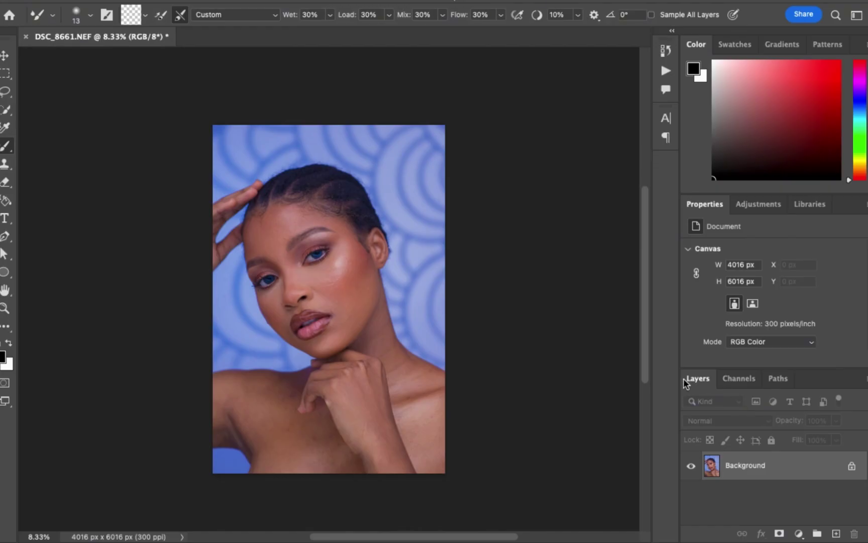
# Find the recorded action "ty" in an enlarged action list and play it on the merged portrait, accepting a Gaussian Blur radius of 6.8 pixels.
pyautogui.click(667, 72)
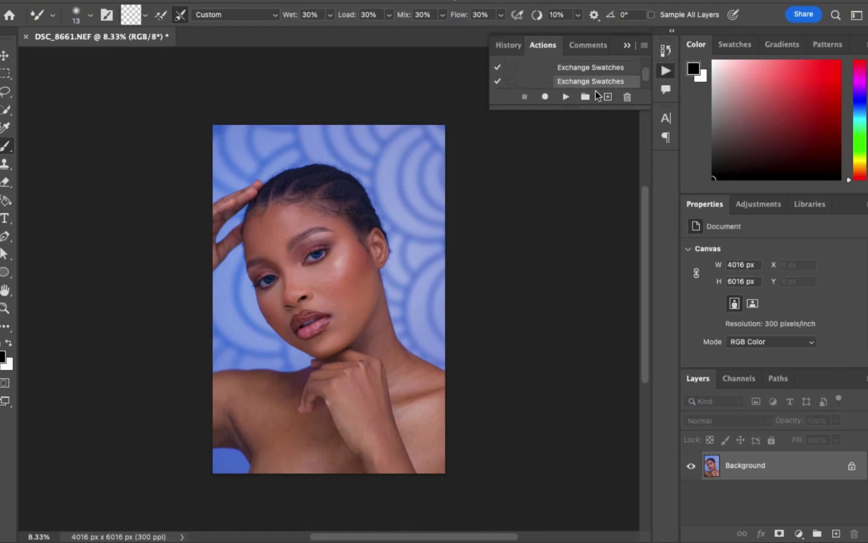
pyautogui.scroll(10, 599, 68)
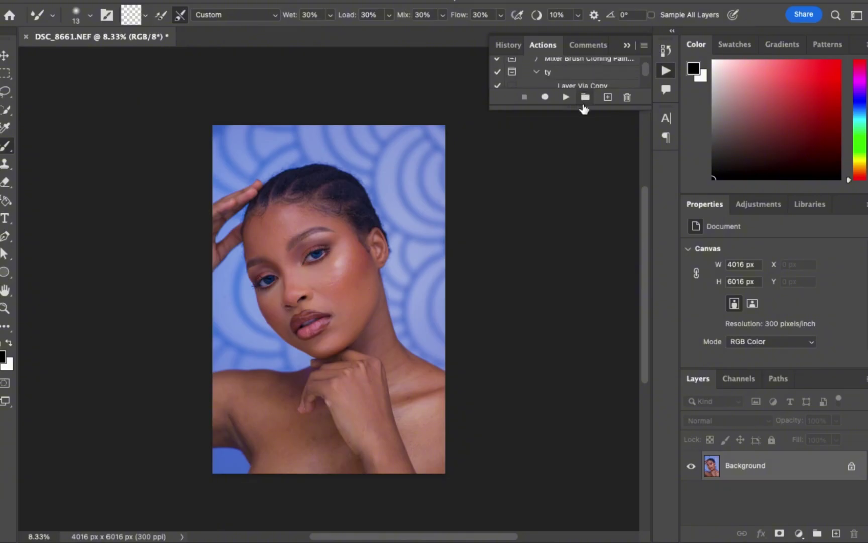
pyautogui.click(580, 126)
pyautogui.moveTo(573, 109); pyautogui.dragTo(573, 188)
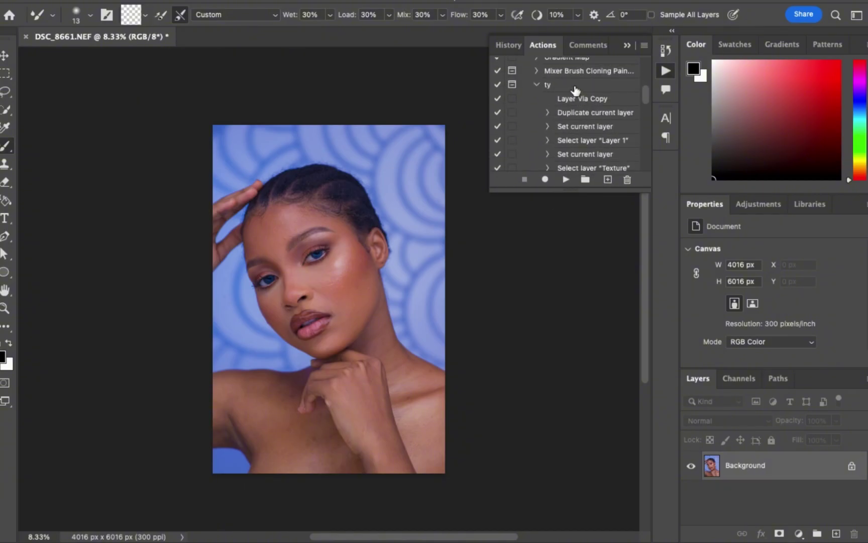
pyautogui.click(573, 87)
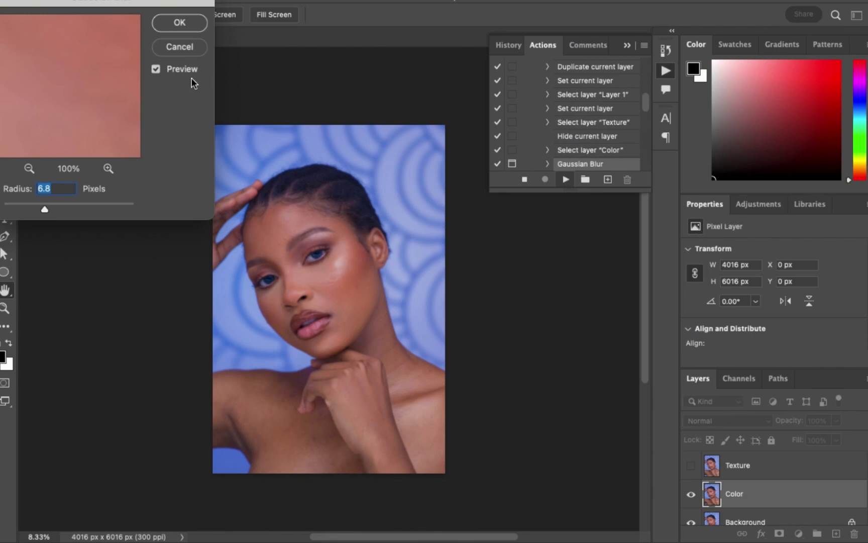
pyautogui.click(192, 22)
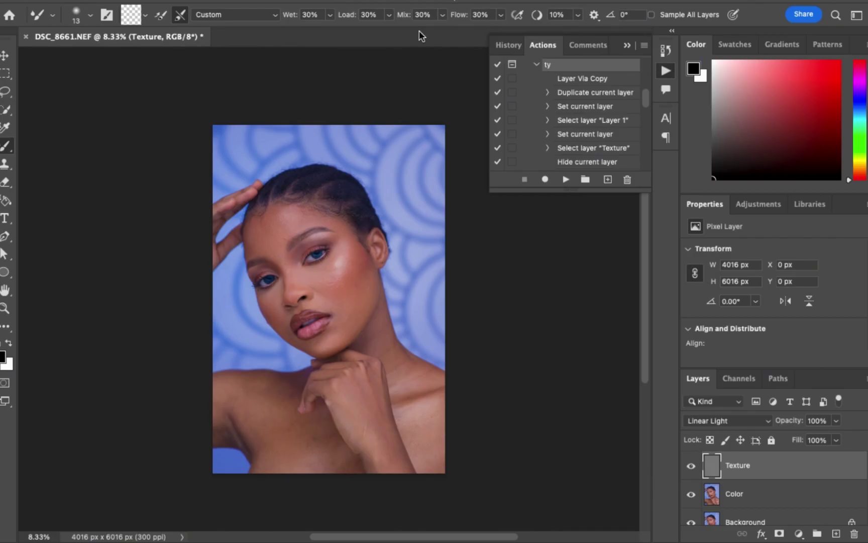
# Make the Color layer active for mixer brush retouching of the face.
pyautogui.click(752, 497)
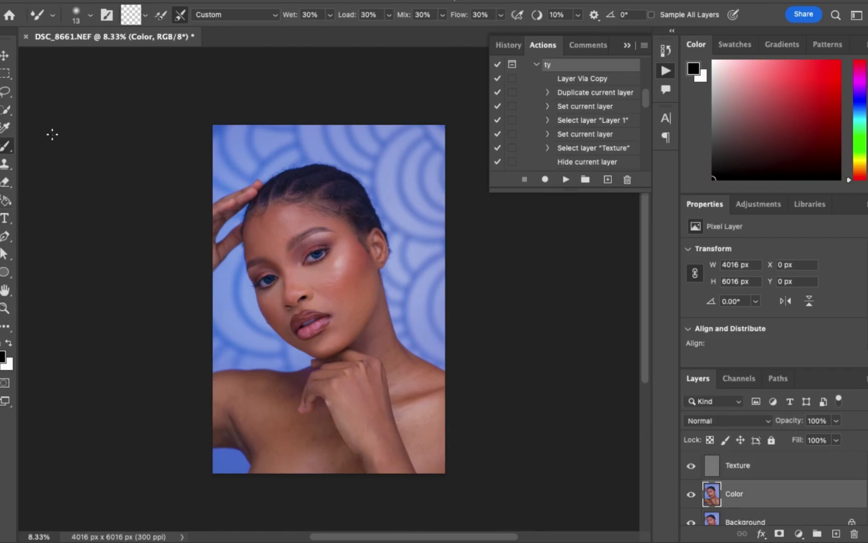
pyautogui.press('super+equal')
pyautogui.press('super+equal')
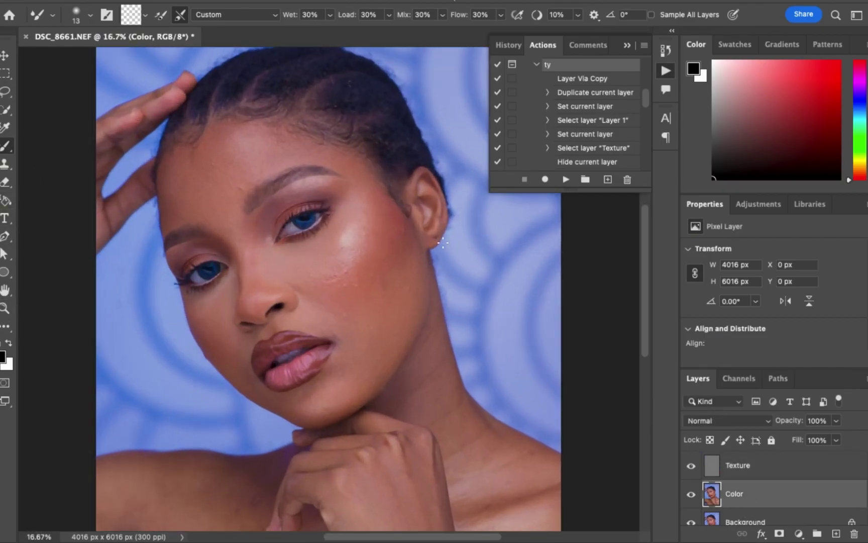